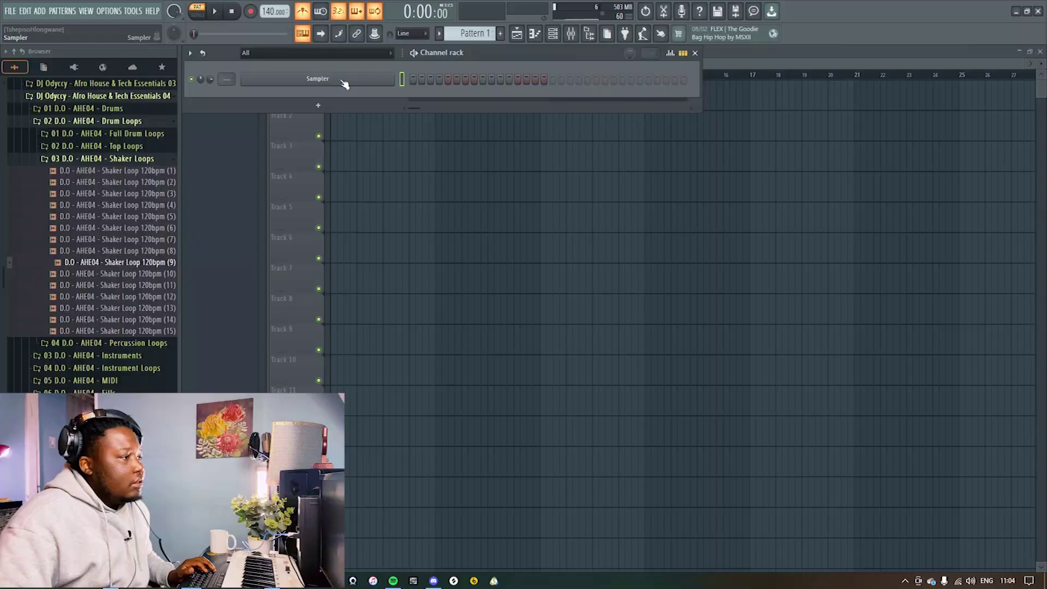
Step: Replace the Sampler channel with the Lounge Lizard EP-4 electric piano
{"action": "right_click", "coordinate": [344, 82]}
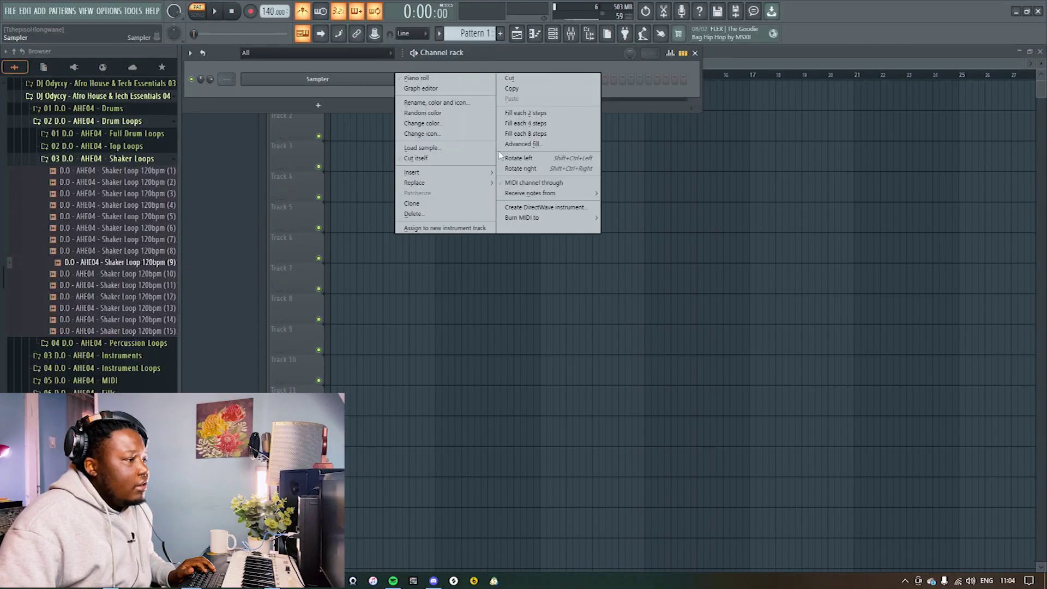
{"action": "mouse_move", "coordinate": [461, 184]}
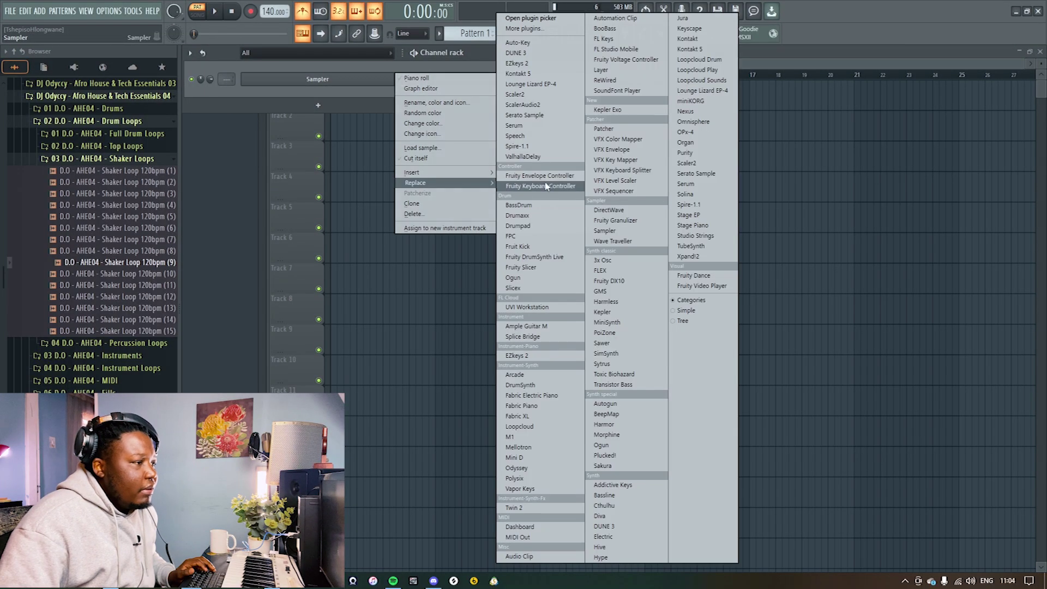
{"action": "left_click", "coordinate": [702, 90]}
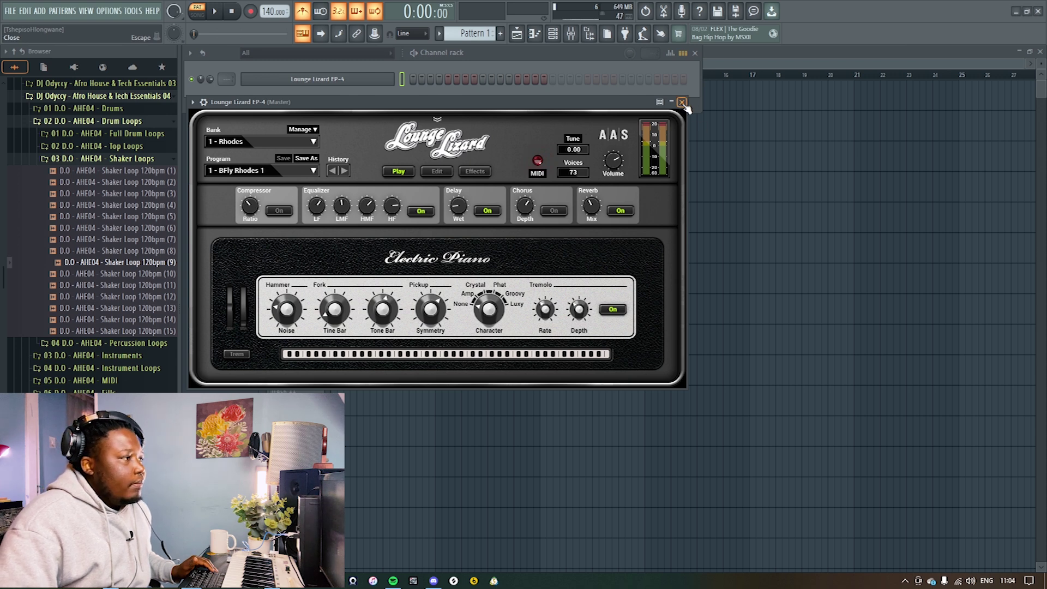
{"action": "left_click", "coordinate": [682, 102]}
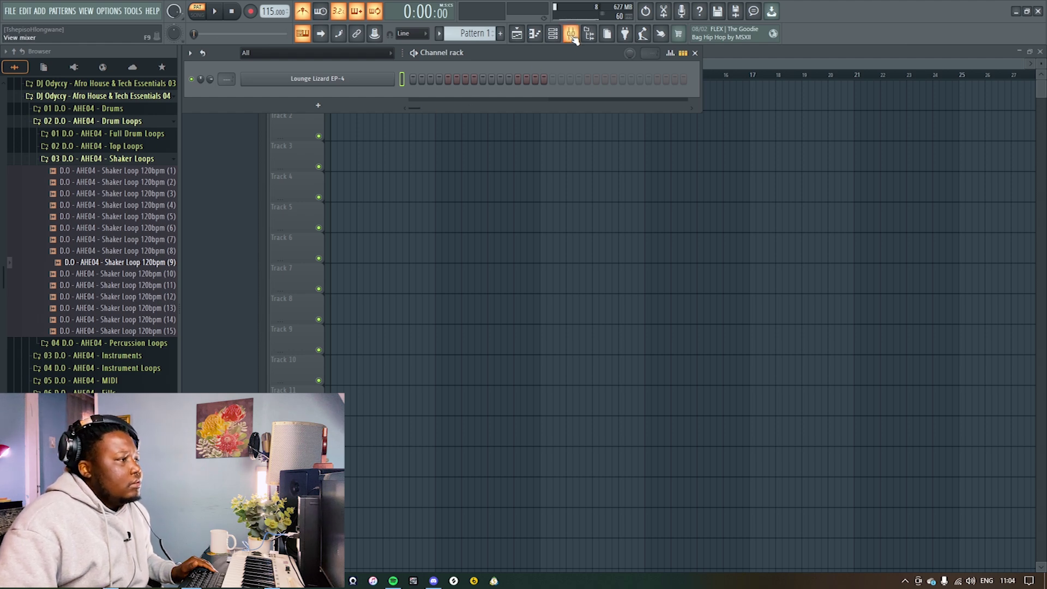
Step: Record an electric-piano melody on Lounge Lizard EP-4 at 115 BPM after a count-in
{"action": "left_click", "coordinate": [361, 83]}
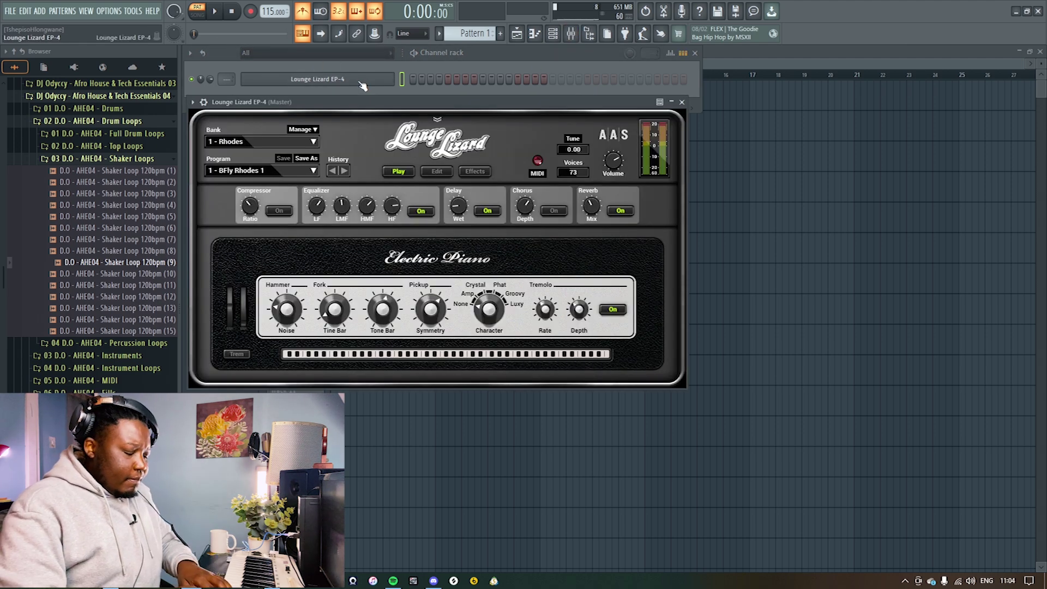
{"action": "left_click", "coordinate": [216, 12]}
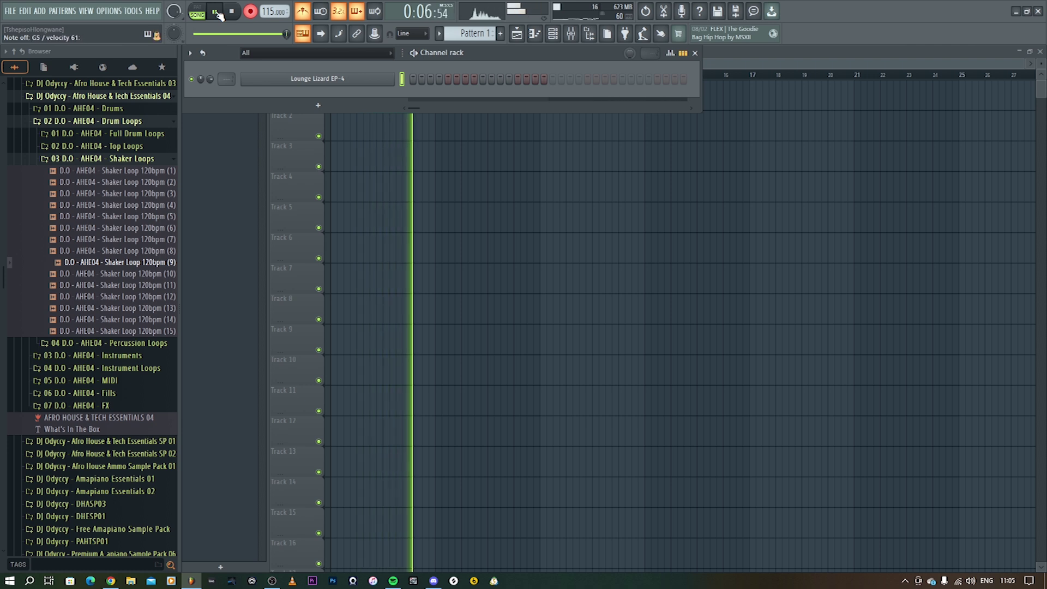
{"action": "left_click", "coordinate": [218, 12]}
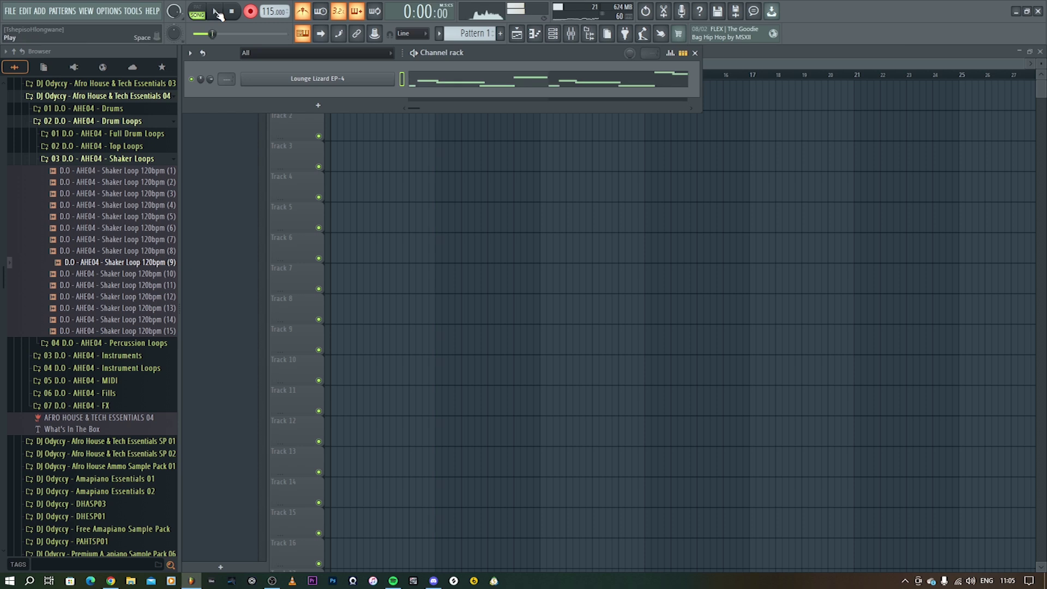
Step: Open the recorded Lounge Lizard melody in the piano roll
{"action": "key", "text": "F6"}
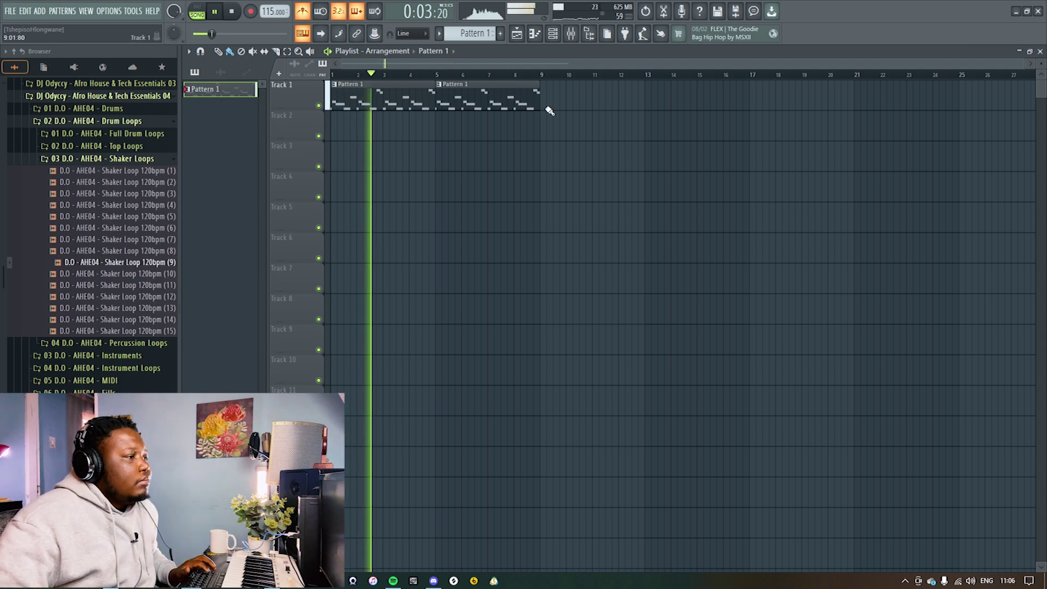
{"action": "left_click", "coordinate": [1040, 52]}
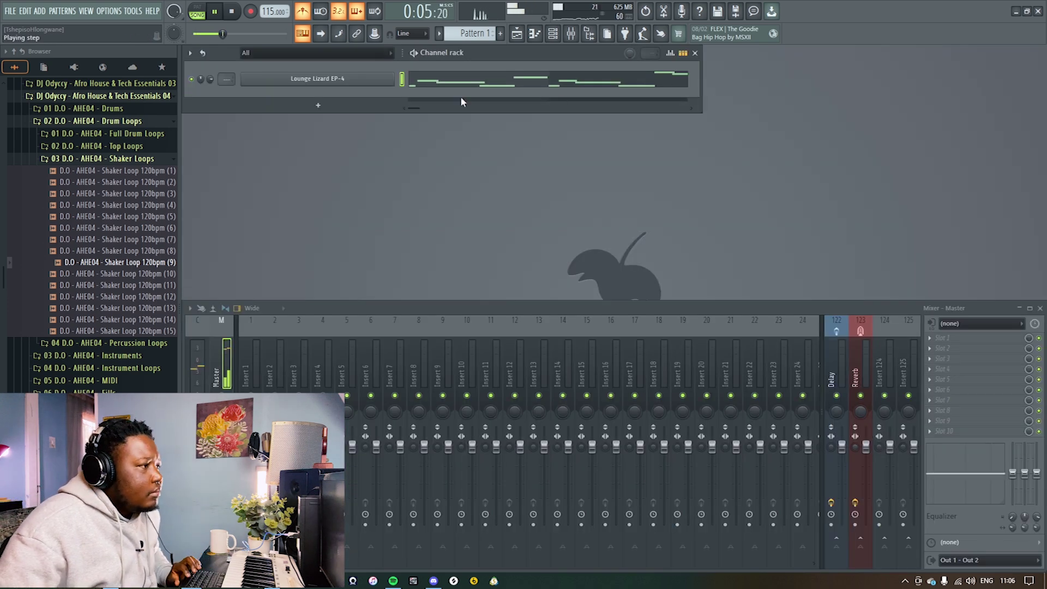
{"action": "left_click", "coordinate": [443, 84]}
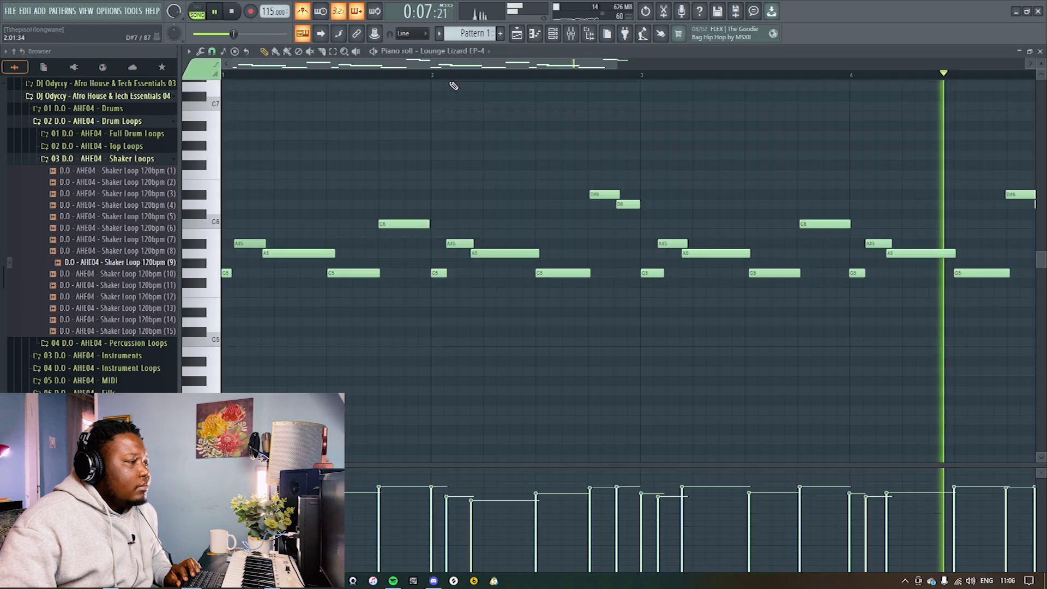
Step: Zoom the piano roll to show the four-bar melody from bar 1, and bring up the Tools list
{"action": "left_click_drag", "start_coordinate": [619, 64], "coordinate": [806, 84]}
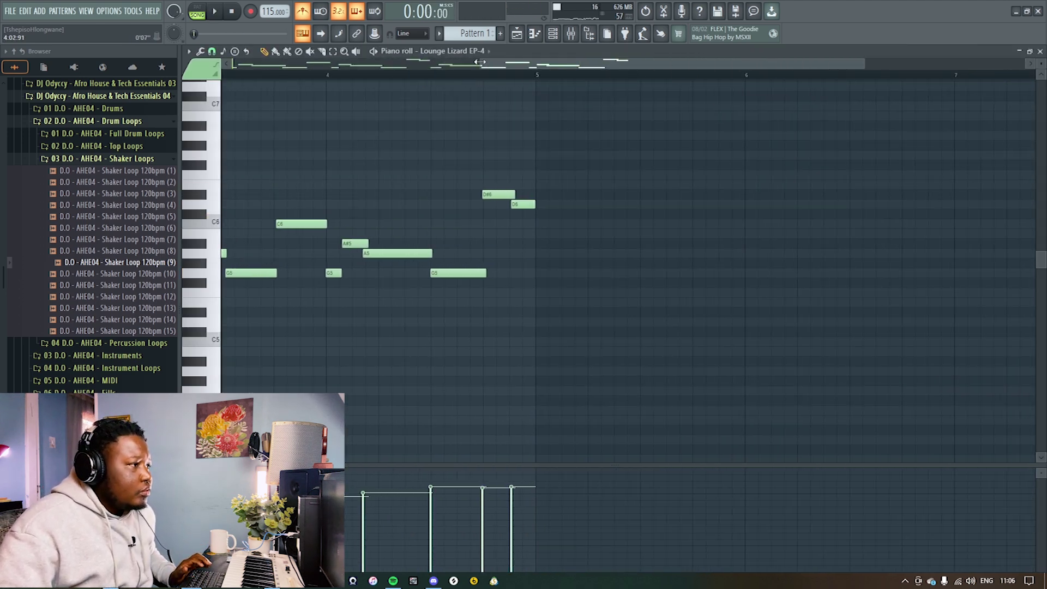
{"action": "left_click_drag", "start_coordinate": [480, 62], "coordinate": [545, 98]}
{"action": "left_click_drag", "start_coordinate": [865, 65], "coordinate": [775, 67]}
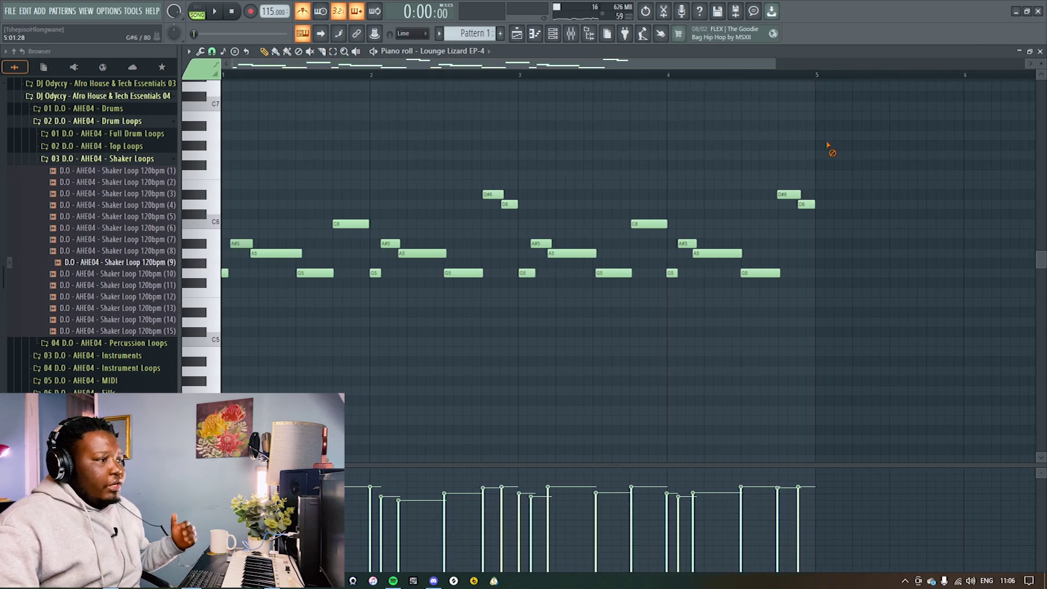
{"action": "left_click", "coordinate": [201, 52]}
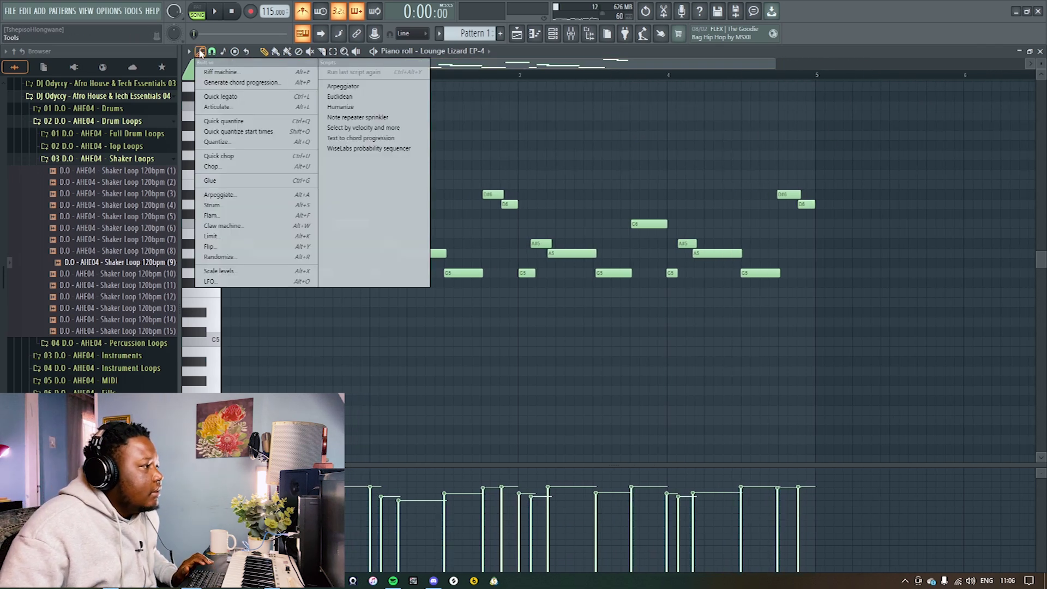
Step: Generate and preview a G minor Gm–E♭–Gm–Cm progression, then shorten its Cm chord
{"action": "left_click", "coordinate": [225, 84]}
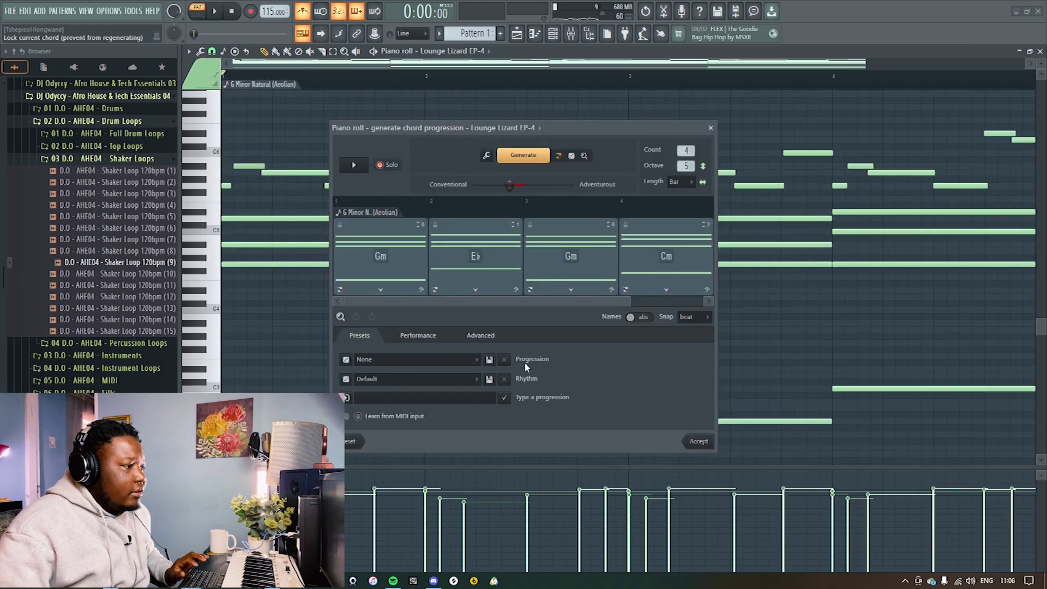
{"action": "left_click", "coordinate": [360, 165]}
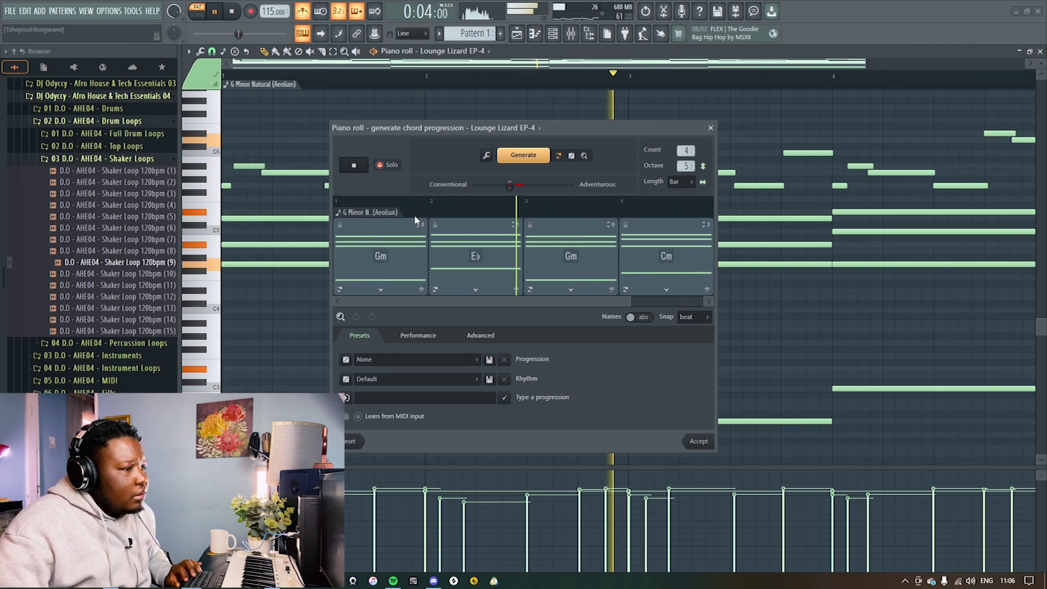
{"action": "key", "text": "space"}
{"action": "left_click_drag", "start_coordinate": [710, 260], "coordinate": [701, 259]}
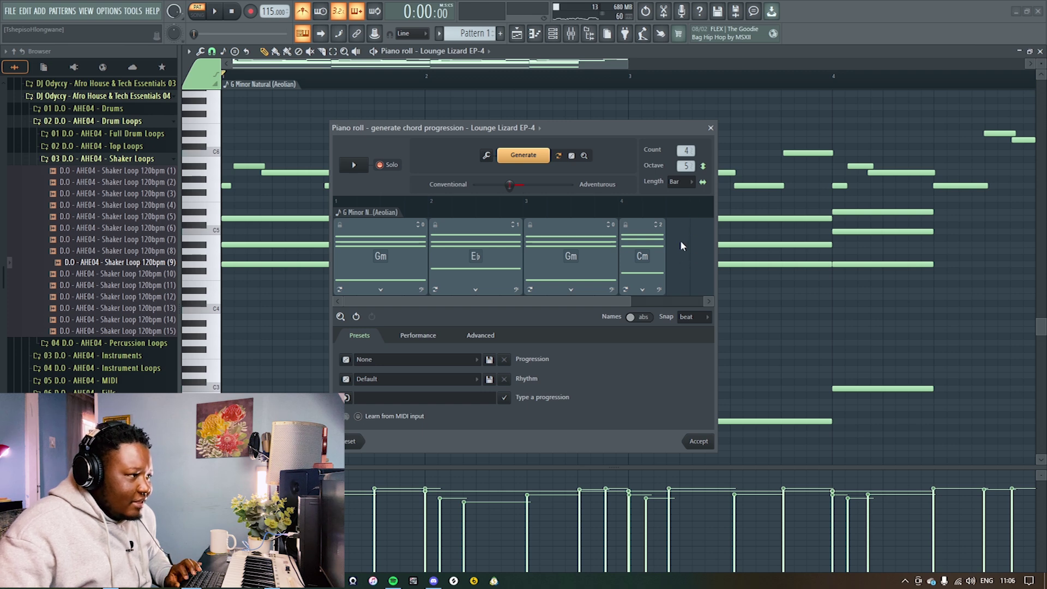
Step: Add a fifth Gm chord after Cm and play the progression with the melody
{"action": "left_click", "coordinate": [679, 262]}
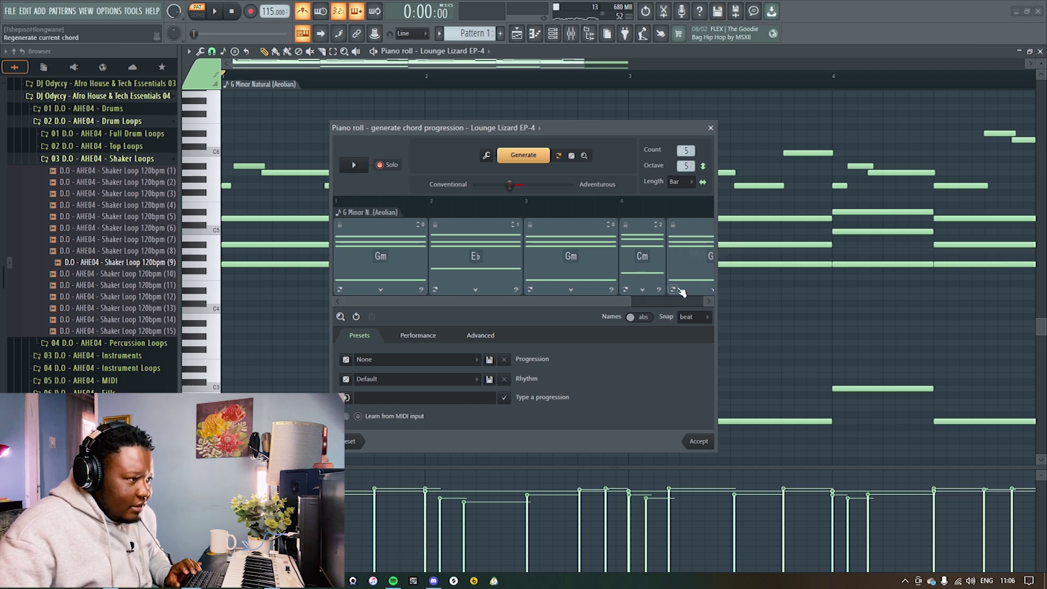
{"action": "key", "text": "space"}
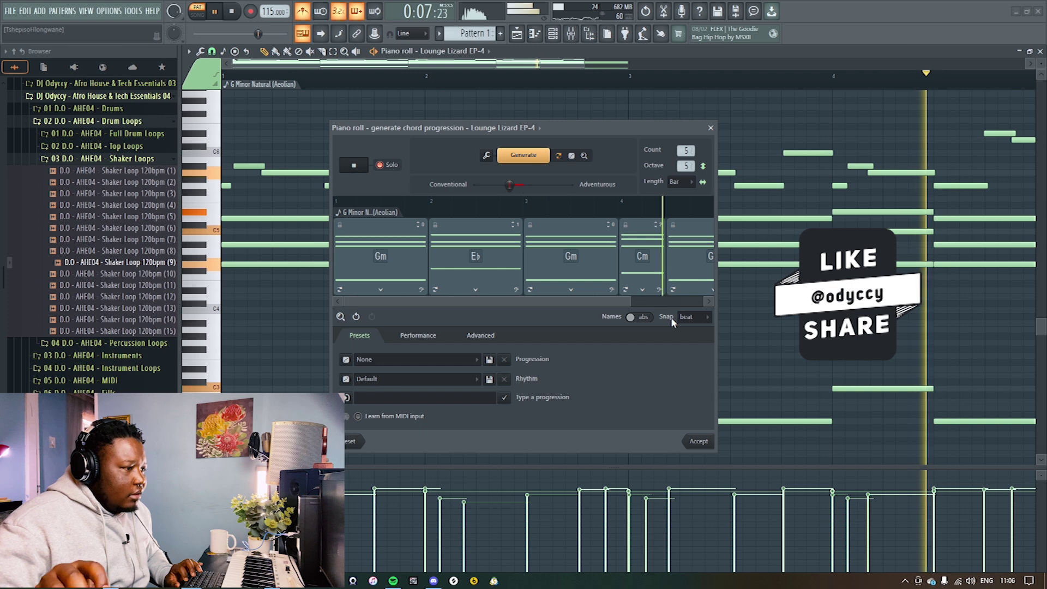
{"action": "key", "text": "space"}
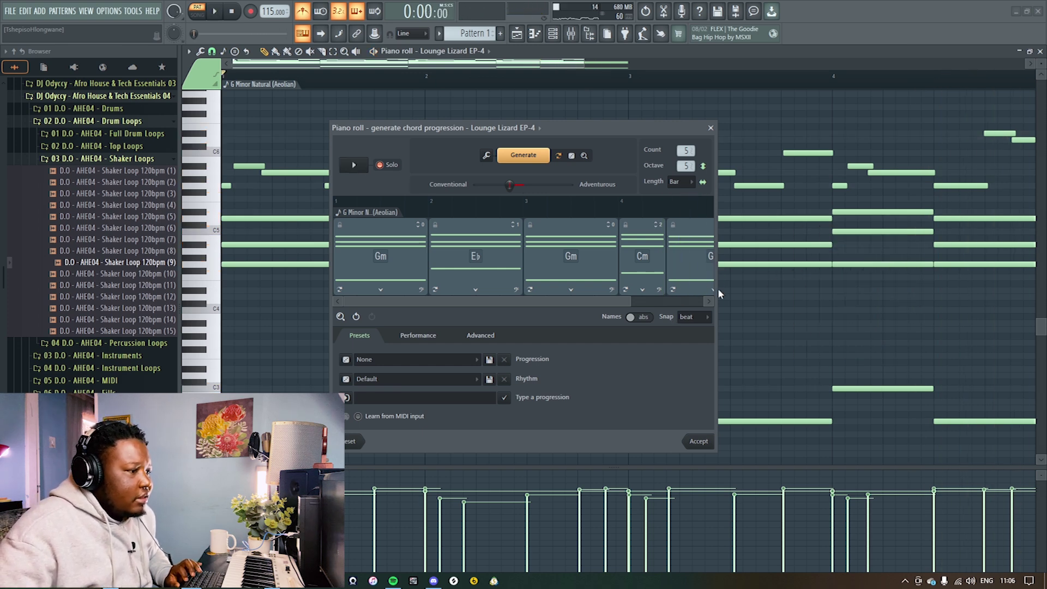
Step: Shorten the final Gm chord and replay the progression under the melody
{"action": "left_click_drag", "start_coordinate": [632, 299], "coordinate": [709, 300]}
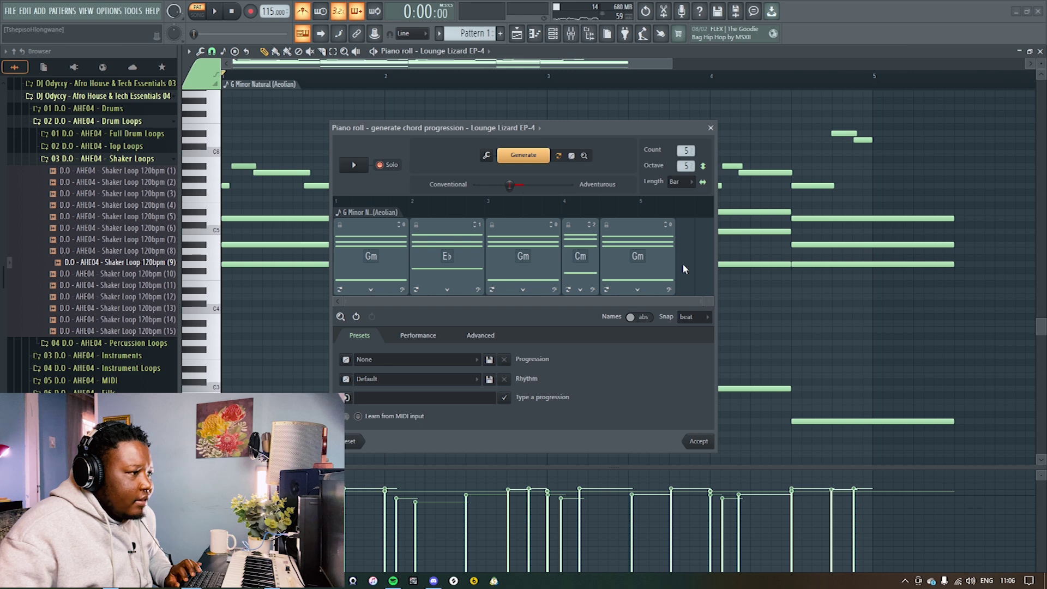
{"action": "left_click_drag", "start_coordinate": [672, 252], "coordinate": [643, 250]}
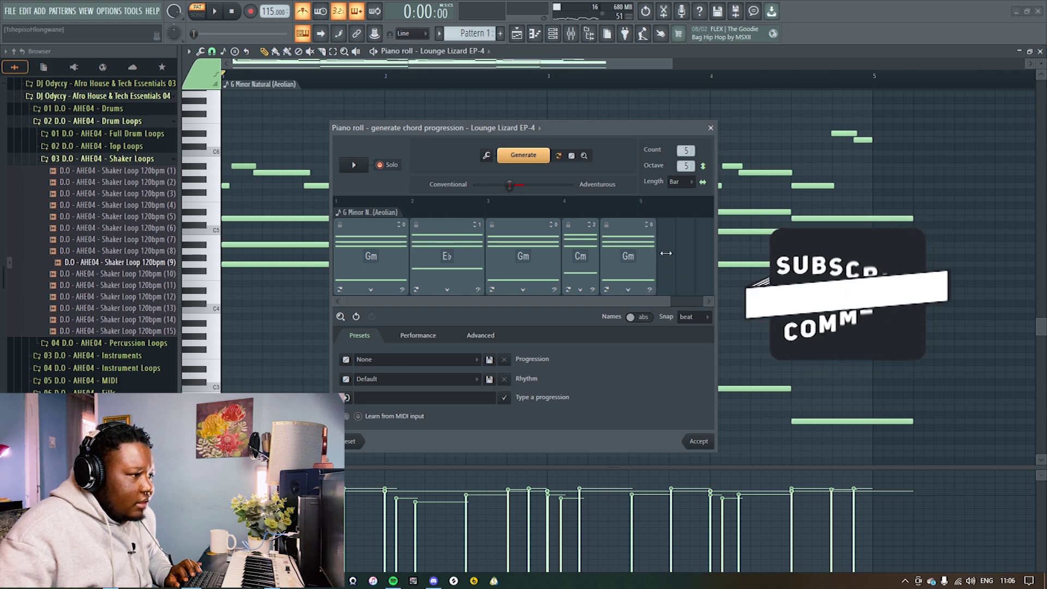
{"action": "key", "text": "space"}
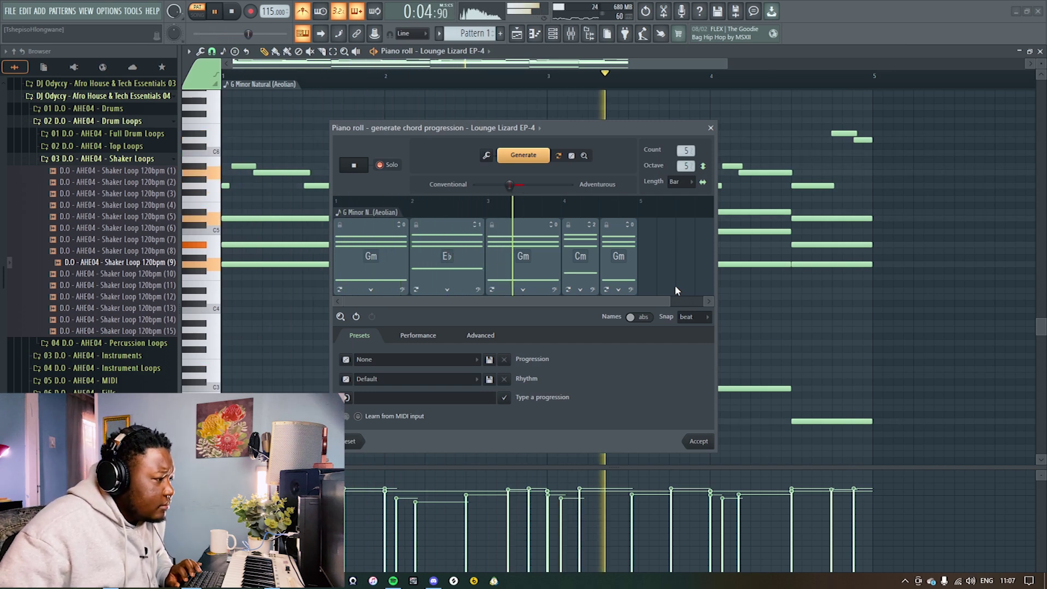
{"action": "left_click_drag", "start_coordinate": [563, 129], "coordinate": [556, 173]}
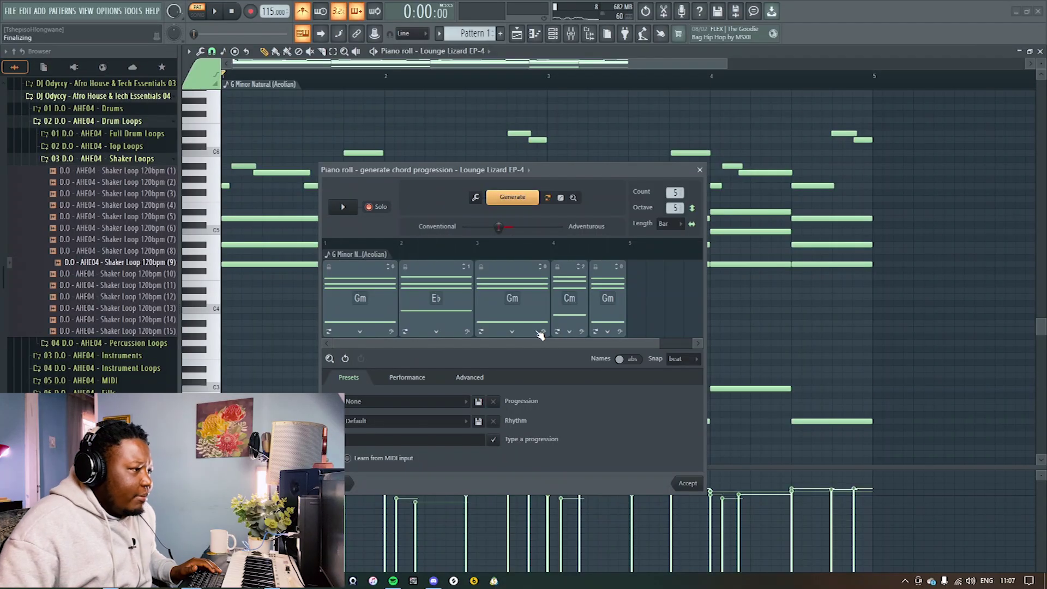
Step: Generate and audition two new progressions, keeping E♭–Gm/D–F–Cm–Cm
{"action": "left_click", "coordinate": [525, 199]}
{"action": "key", "text": "space"}
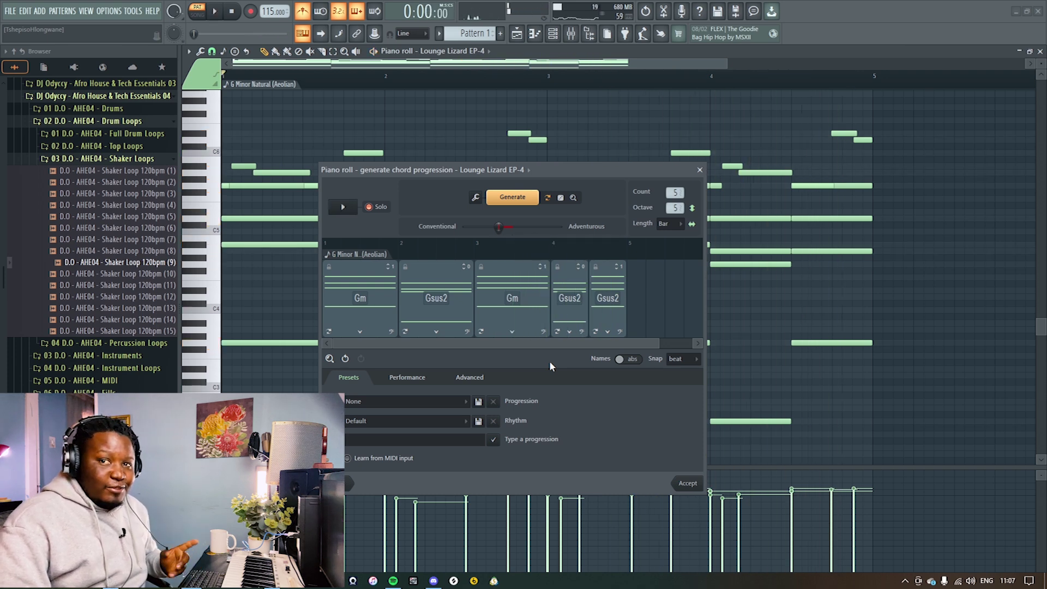
{"action": "left_click", "coordinate": [512, 197]}
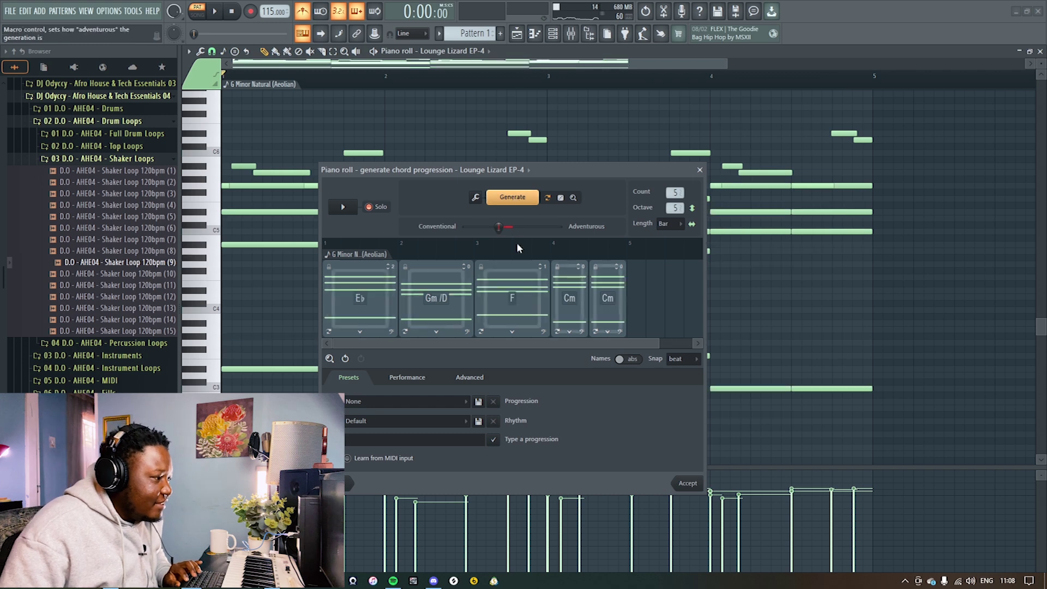
{"action": "key", "text": "space"}
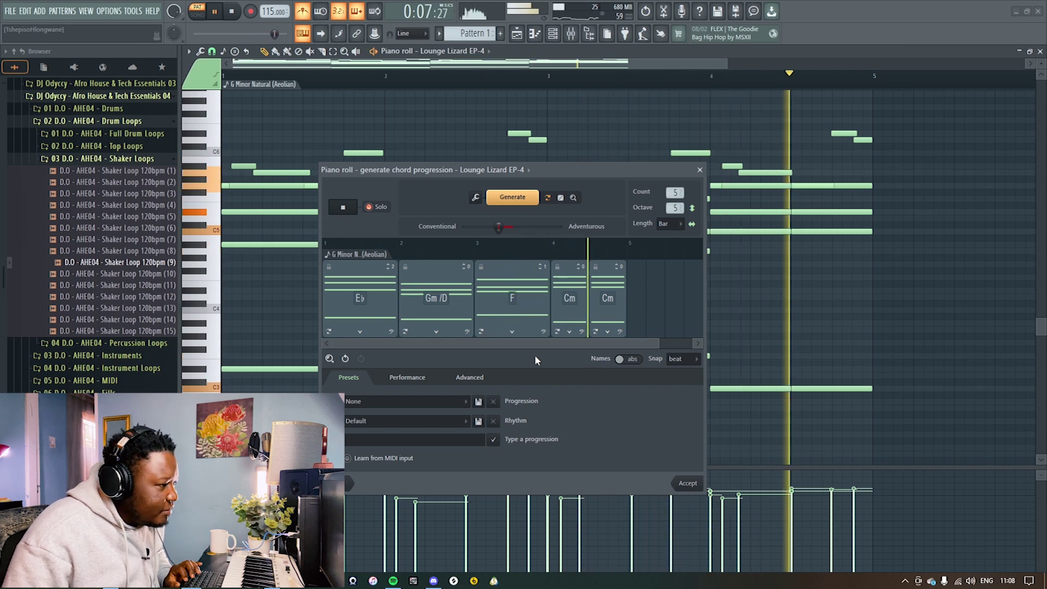
Step: Change the last chord from Cm to E♭ and the first from E♭ to Gm, then preview
{"action": "left_click", "coordinate": [608, 298]}
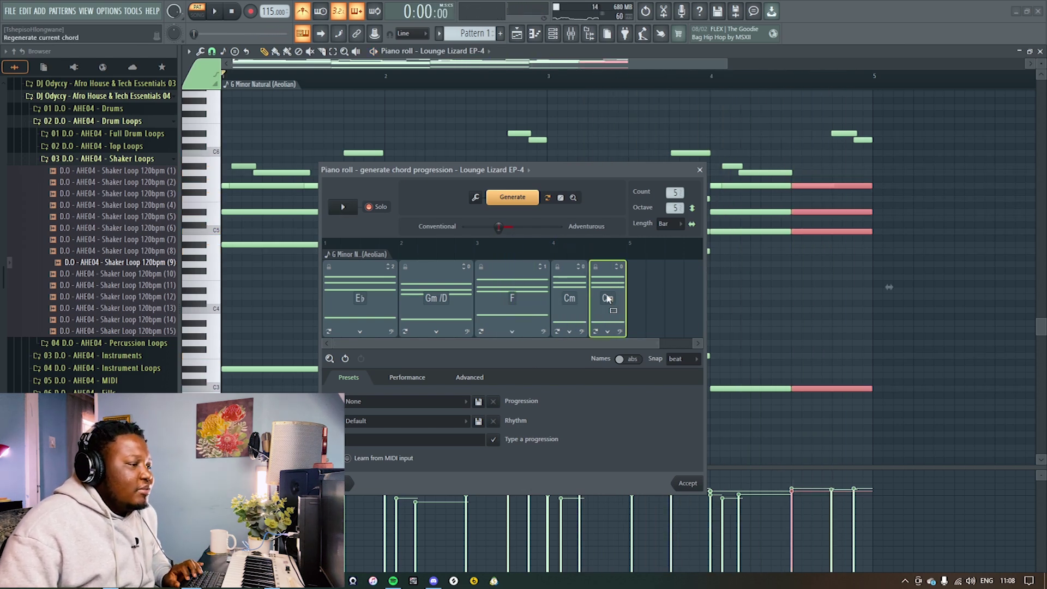
{"action": "left_click", "coordinate": [609, 332]}
{"action": "left_click", "coordinate": [668, 368]}
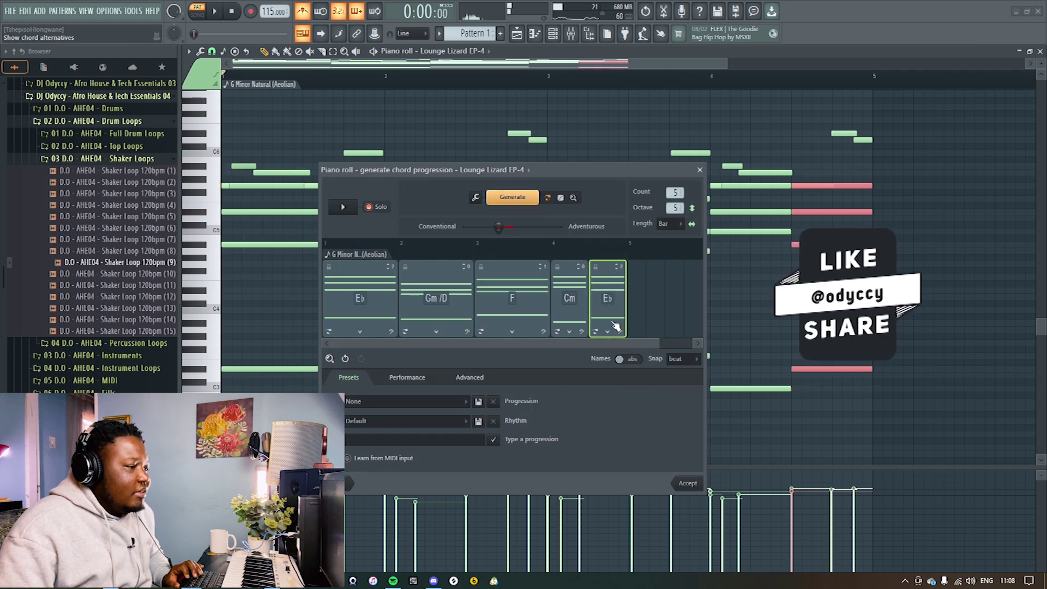
{"action": "left_click", "coordinate": [360, 331]}
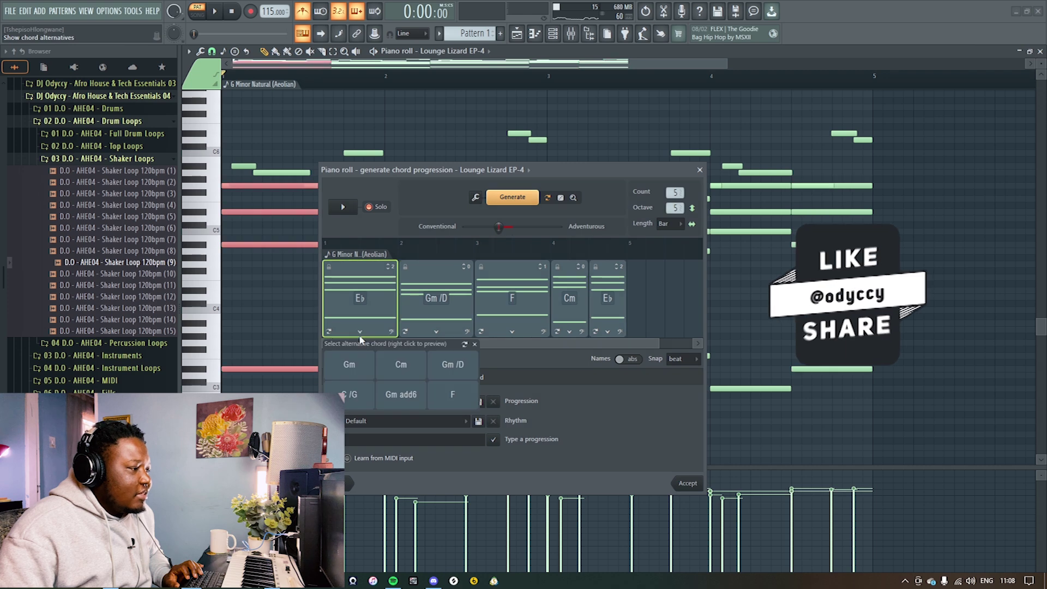
{"action": "left_click", "coordinate": [365, 371]}
{"action": "key", "text": "space"}
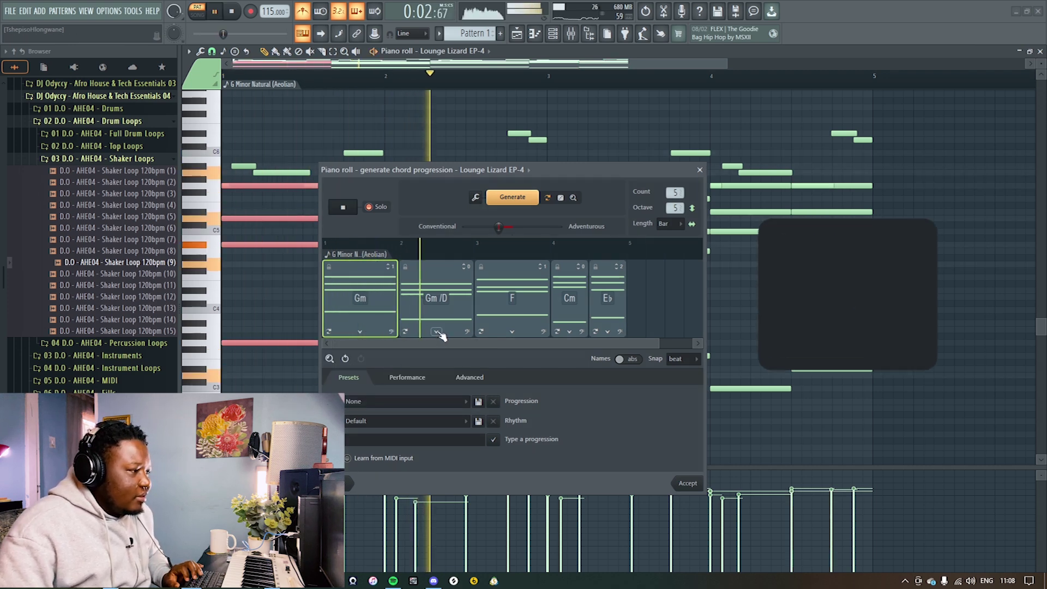
Step: Replace Gm/D with E♭ and audition the Gm–E♭–F–Cm–E♭ progression twice
{"action": "left_click", "coordinate": [437, 332]}
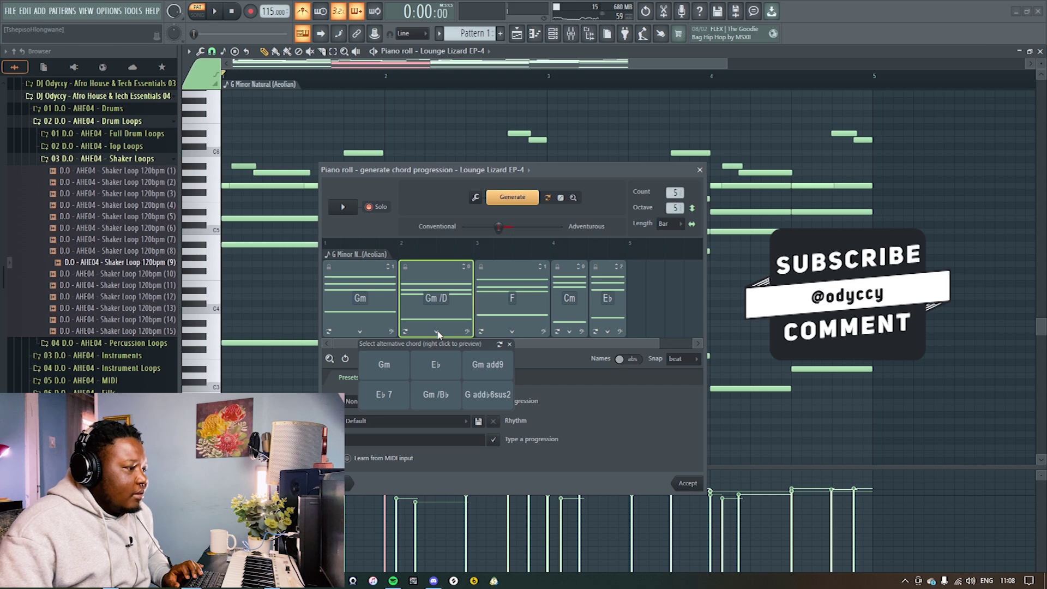
{"action": "left_click", "coordinate": [446, 365]}
{"action": "key", "text": "space"}
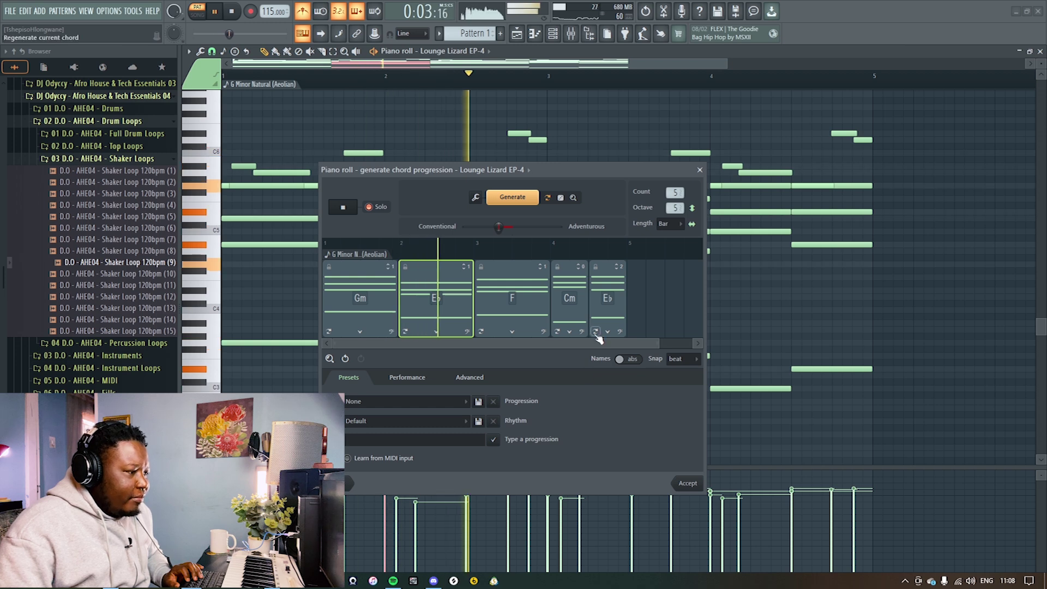
{"action": "key", "text": "space"}
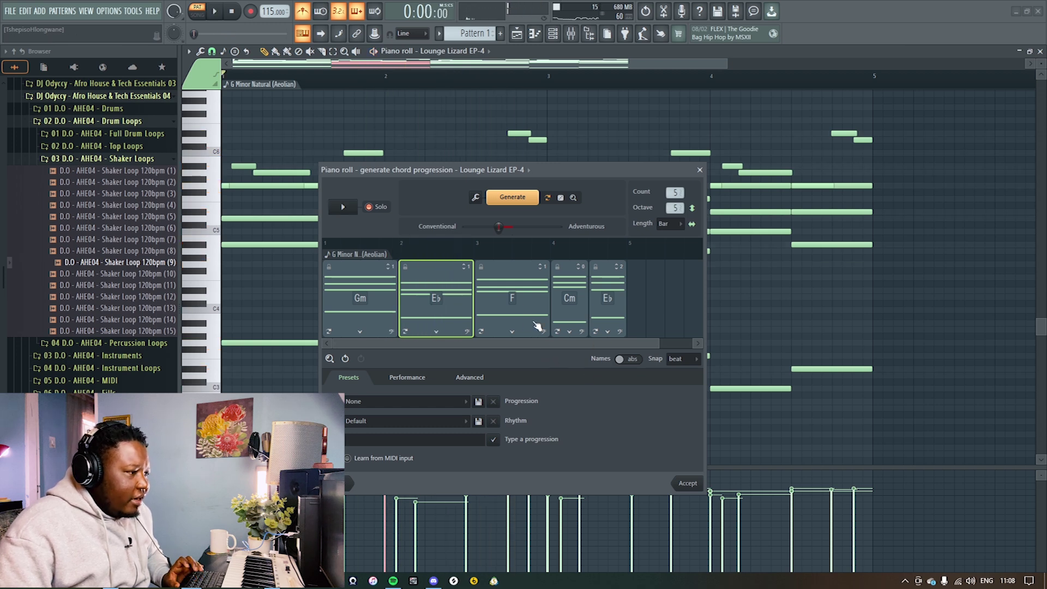
{"action": "key", "text": "space"}
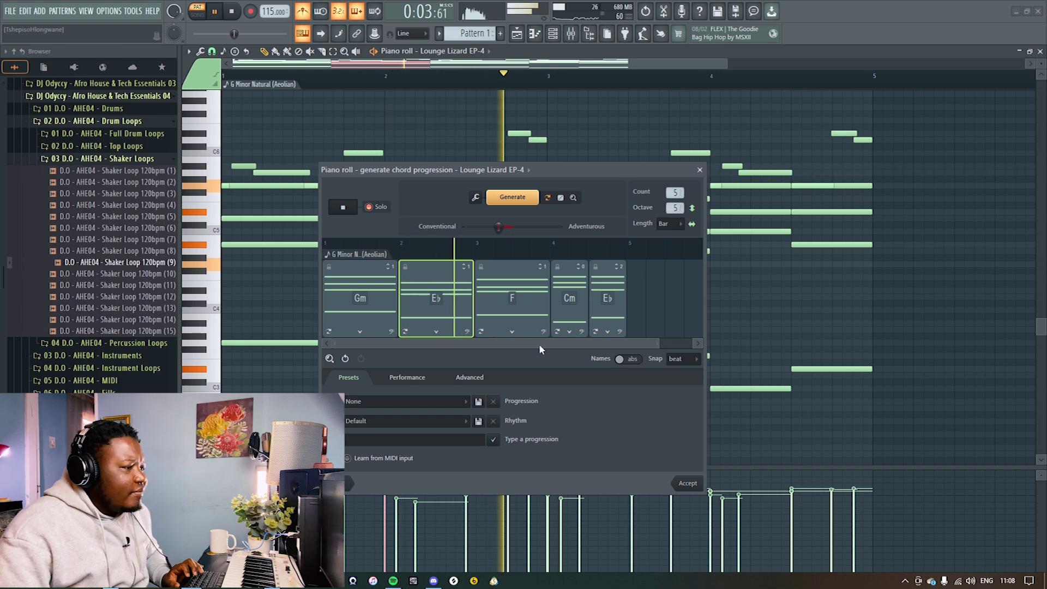
{"action": "key", "text": "space"}
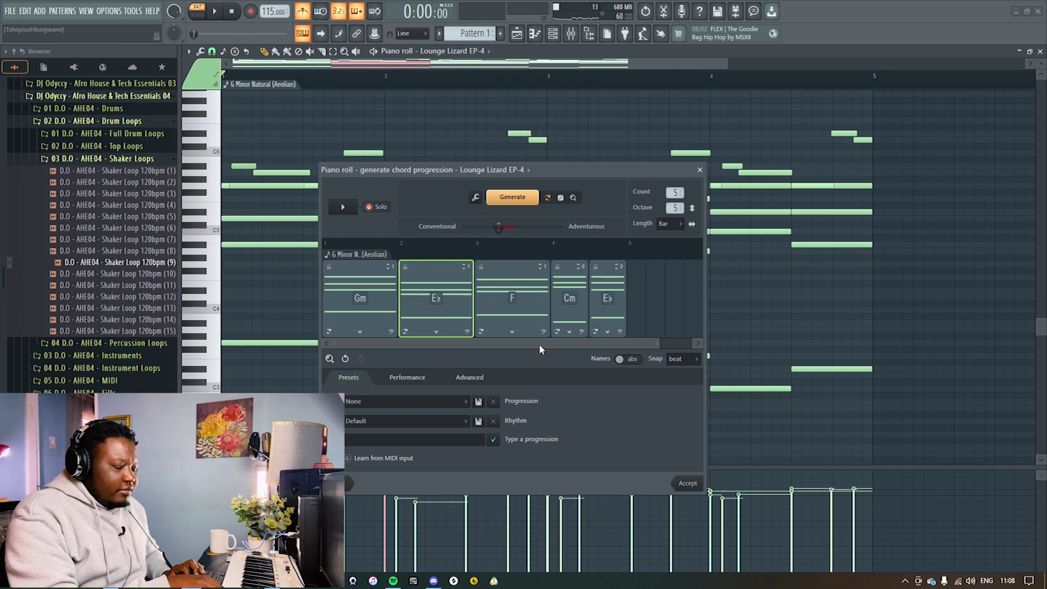
{"action": "left_click", "coordinate": [515, 331]}
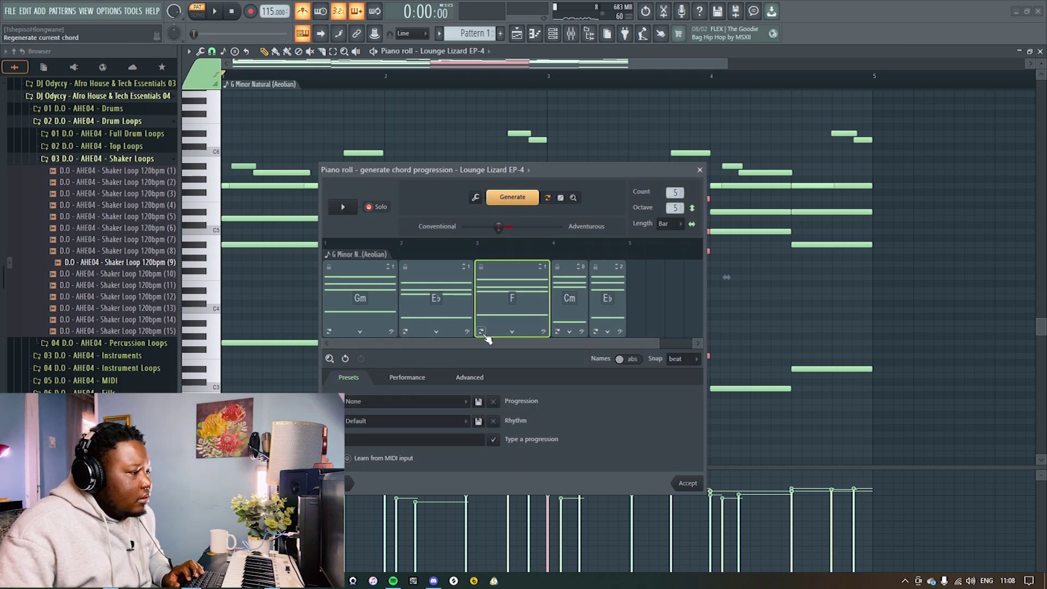
Step: Regenerate the fourth chord to get Gm–E♭–Csus2–F–E♭ and preview it with the melody
{"action": "key", "text": "space"}
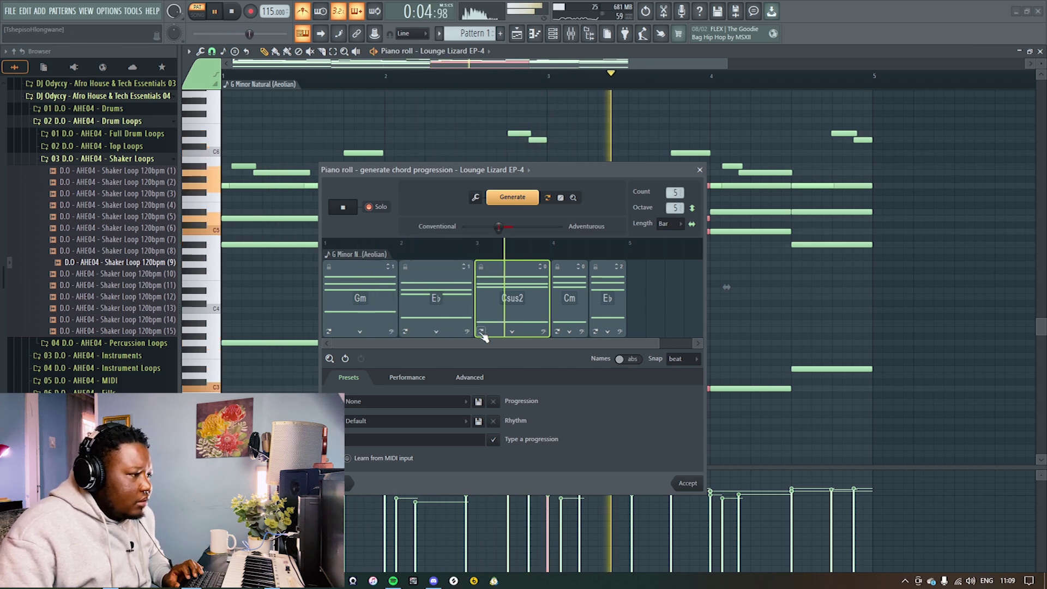
{"action": "left_click", "coordinate": [557, 331]}
{"action": "key", "text": "space"}
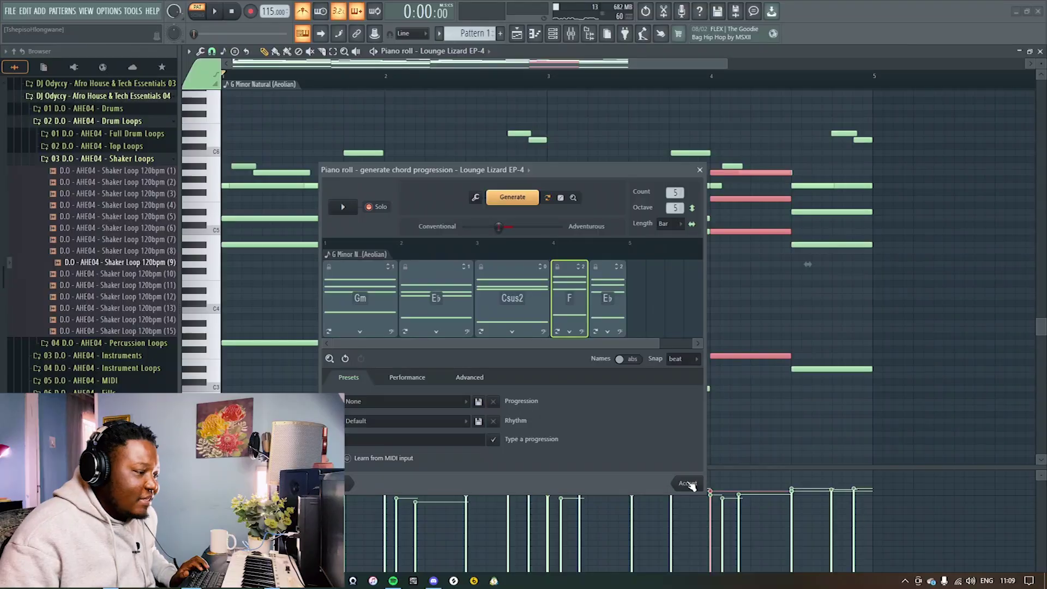
Step: Commit the chords to the piano roll, close it, and open the Lounge Lizard EP-4 plugin window
{"action": "left_click", "coordinate": [687, 484]}
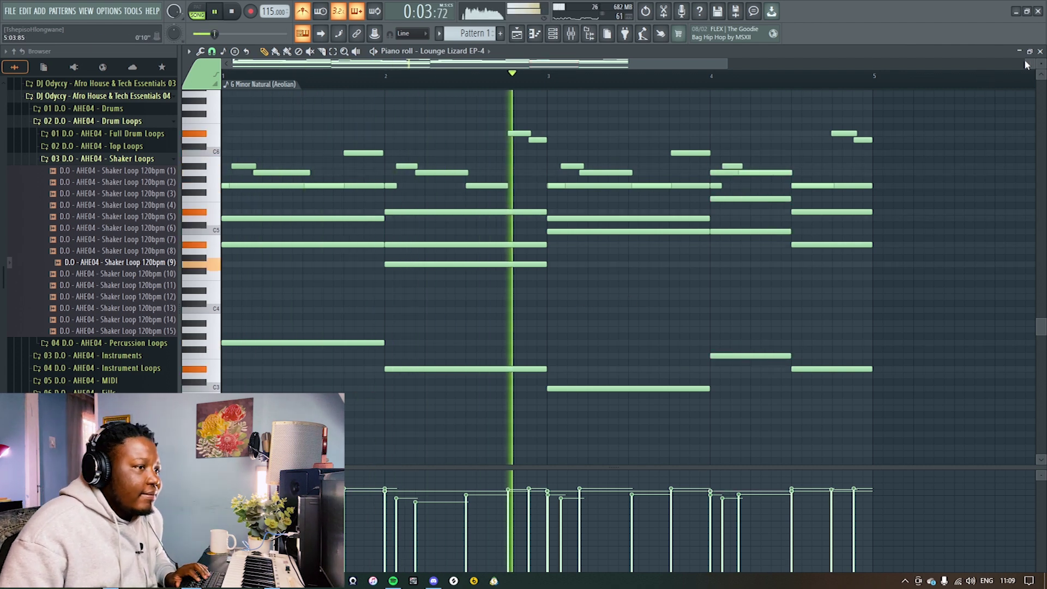
{"action": "left_click", "coordinate": [1040, 50]}
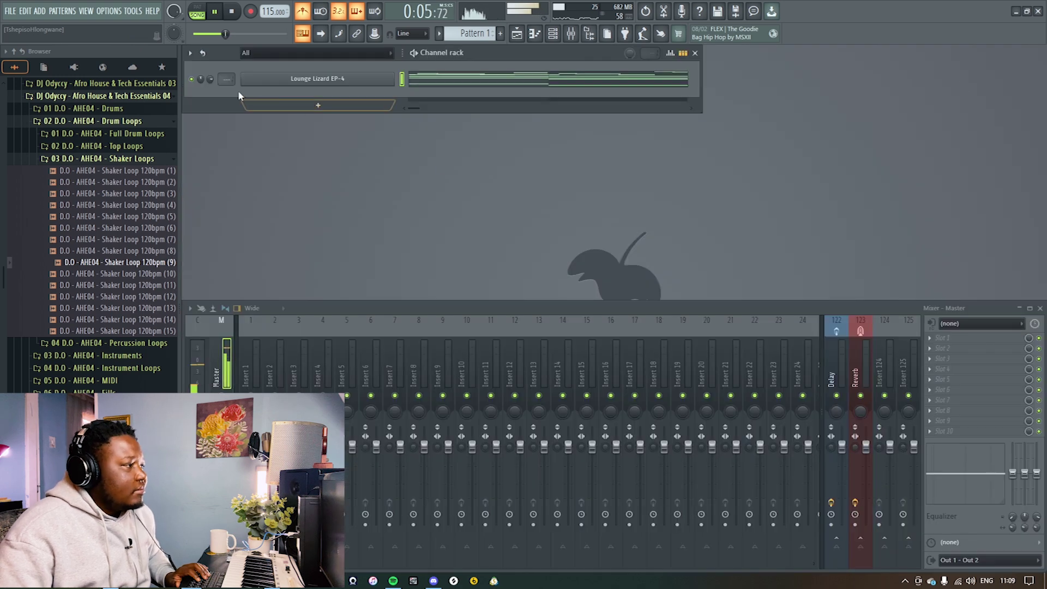
{"action": "left_click", "coordinate": [351, 79]}
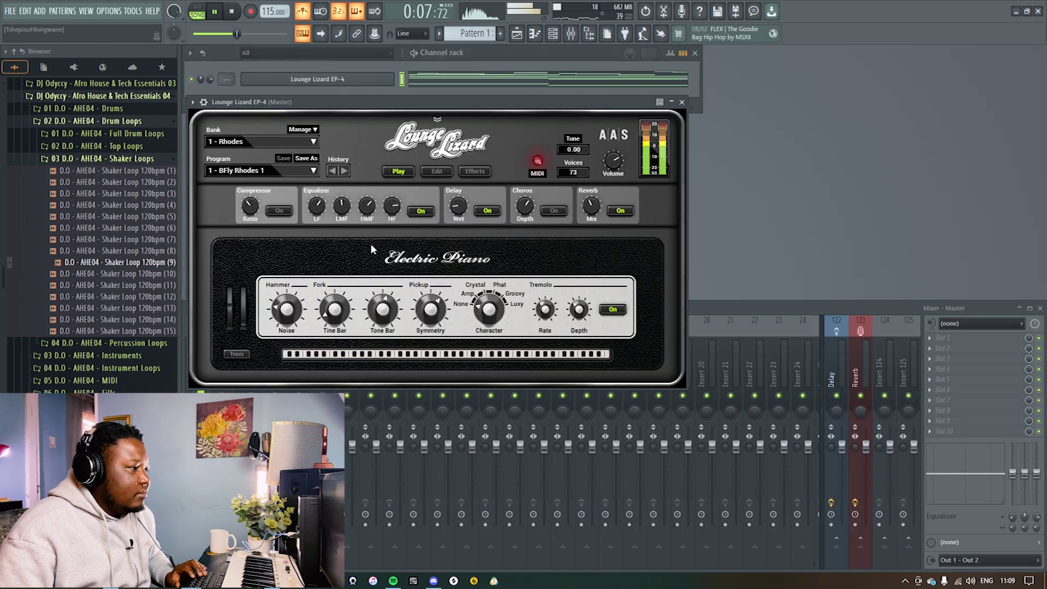